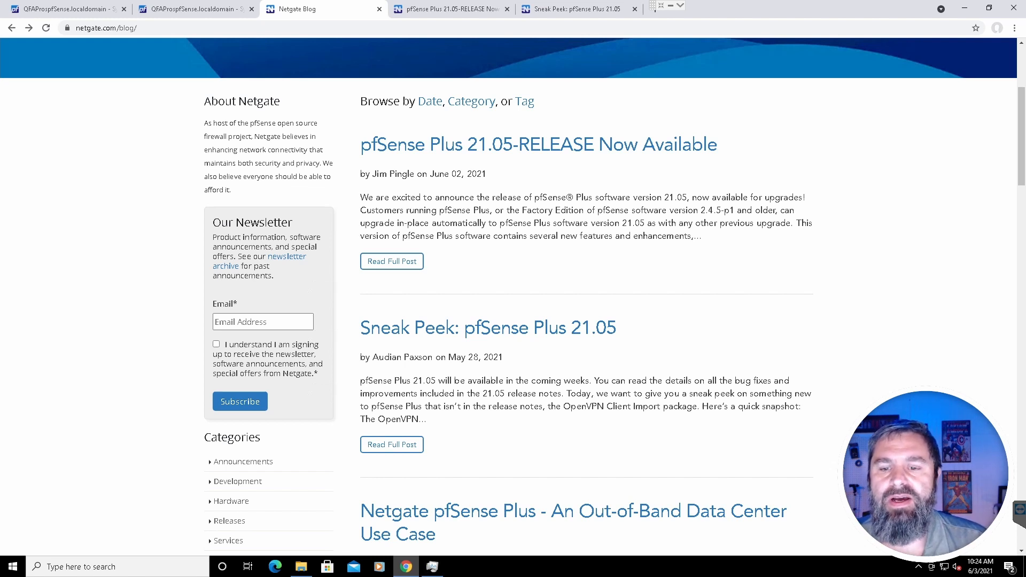
- Review the 21.05-RELEASE announcement highlights, marking the experimental WireGuard add-on line
click(448, 8)
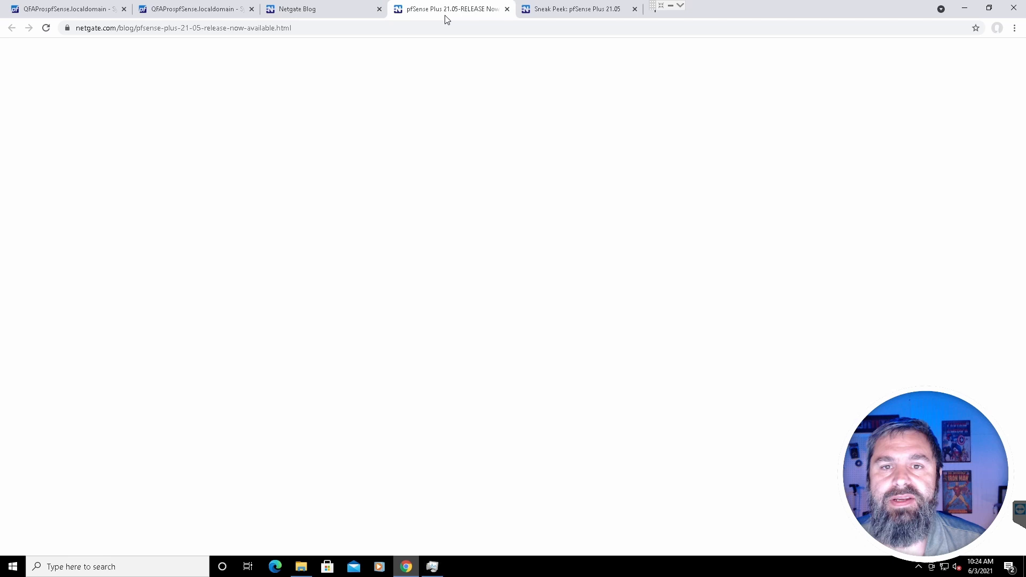
scroll(143, 266, down, 4)
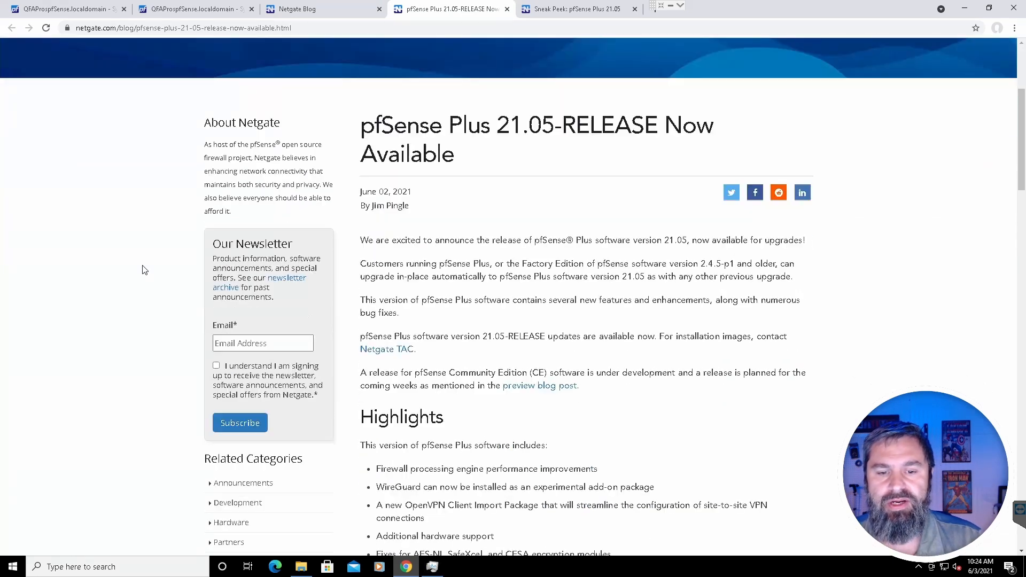
scroll(142, 265, down, 1)
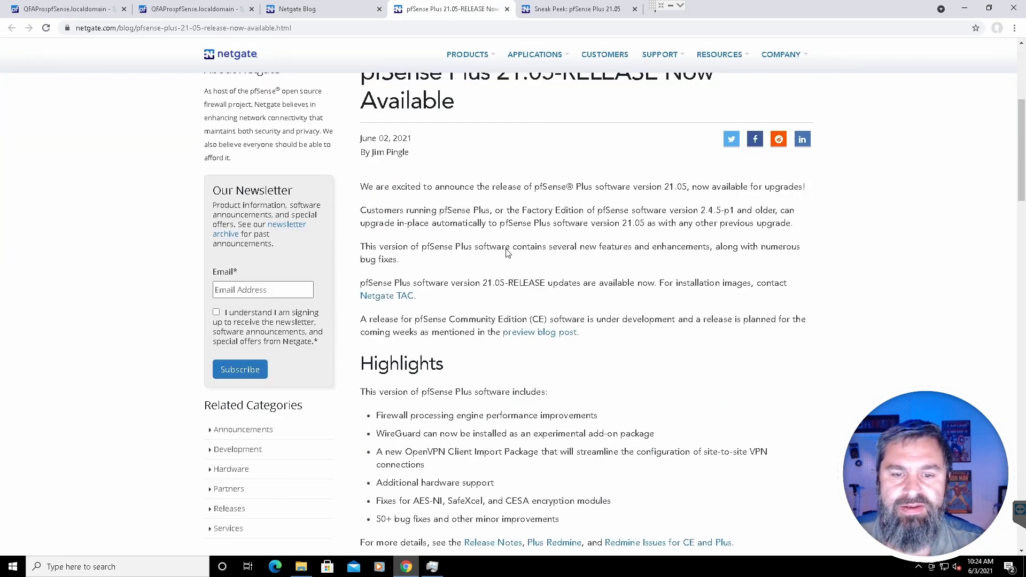
scroll(510, 254, down, 1)
scroll(423, 283, down, 1)
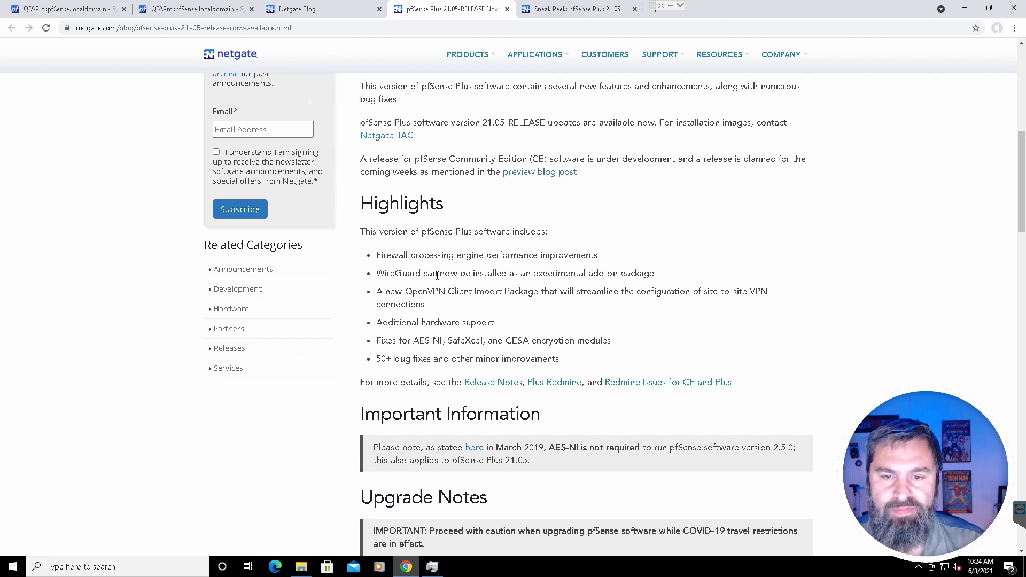
drag(375, 273, 428, 273)
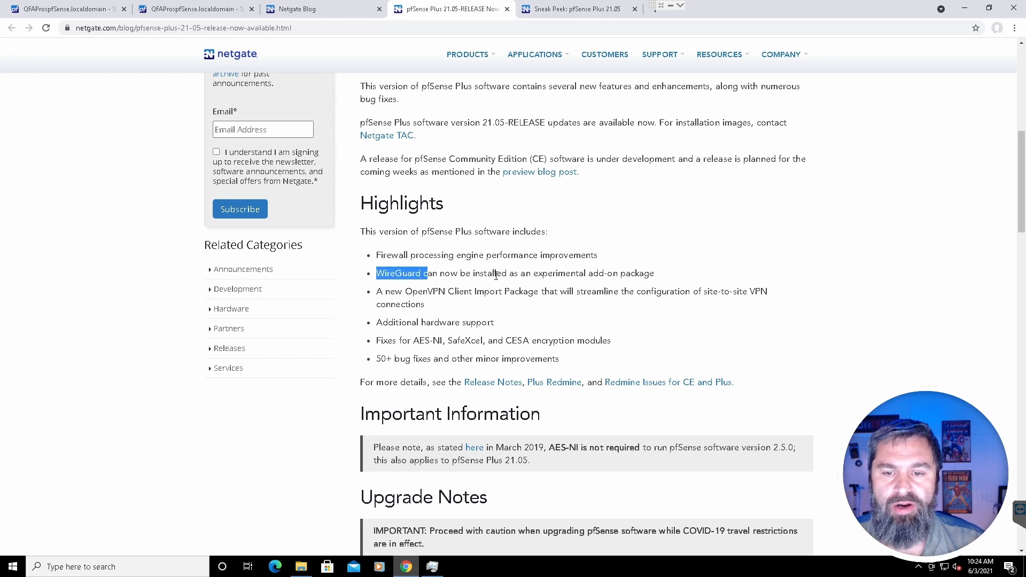
drag(496, 276, 682, 281)
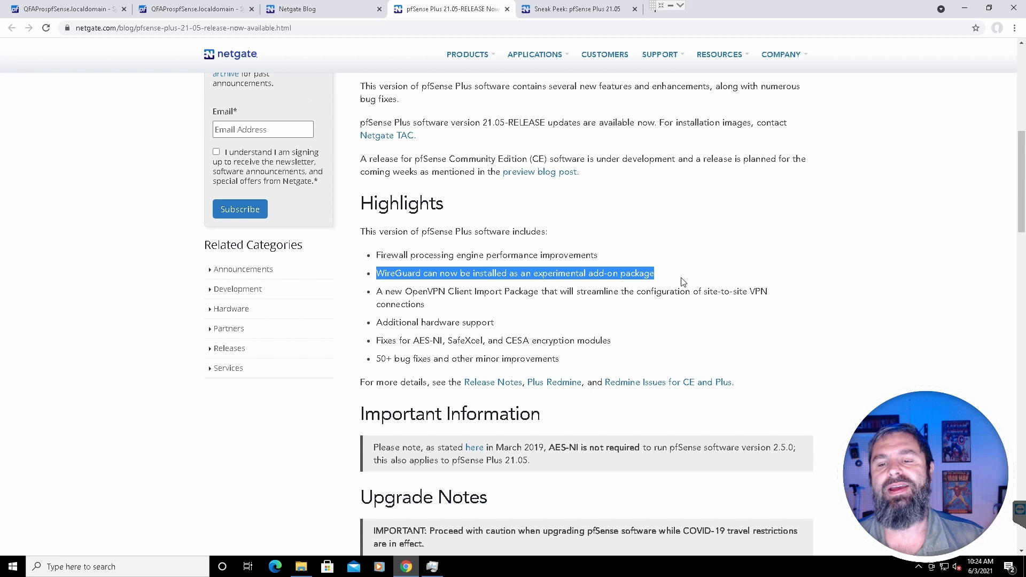
click(683, 282)
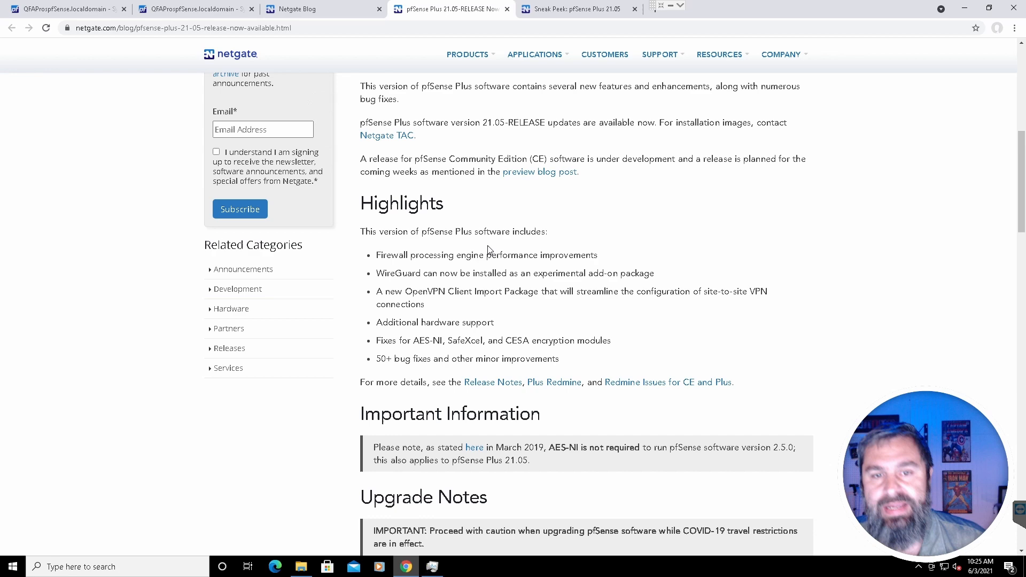
scroll(477, 244, up, 2)
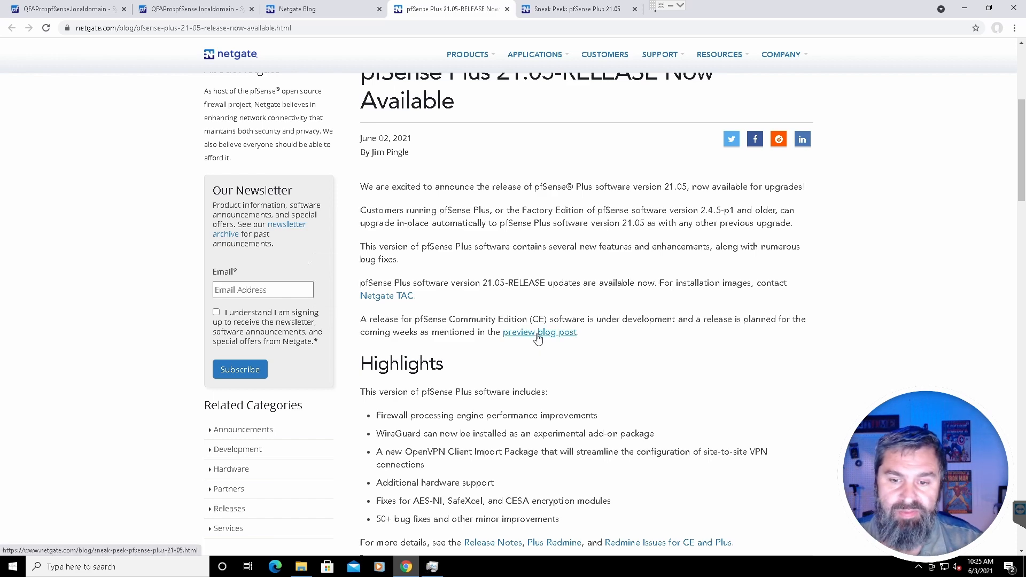
click(577, 10)
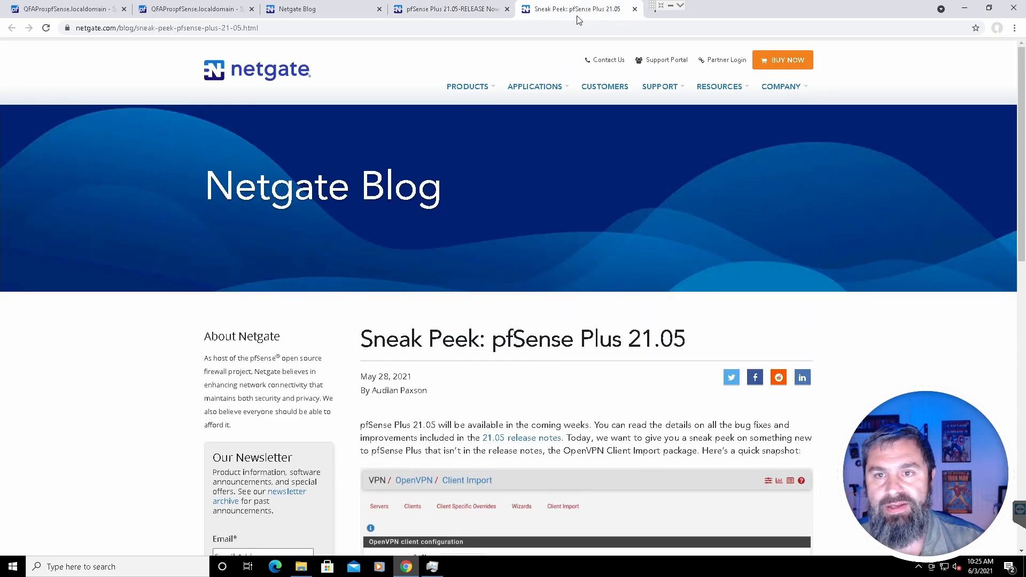
scroll(393, 312, down, 2)
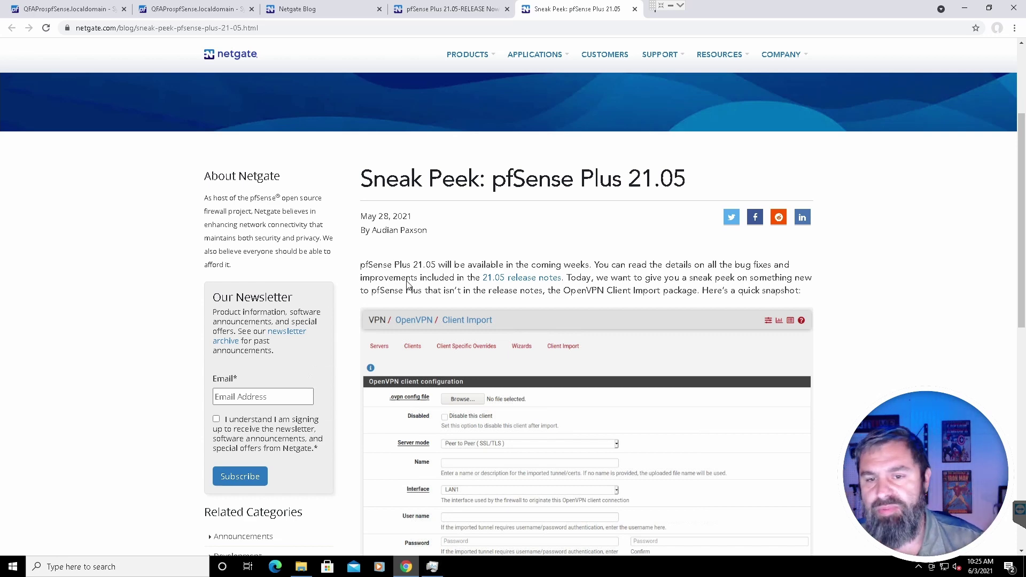
scroll(409, 279, down, 2)
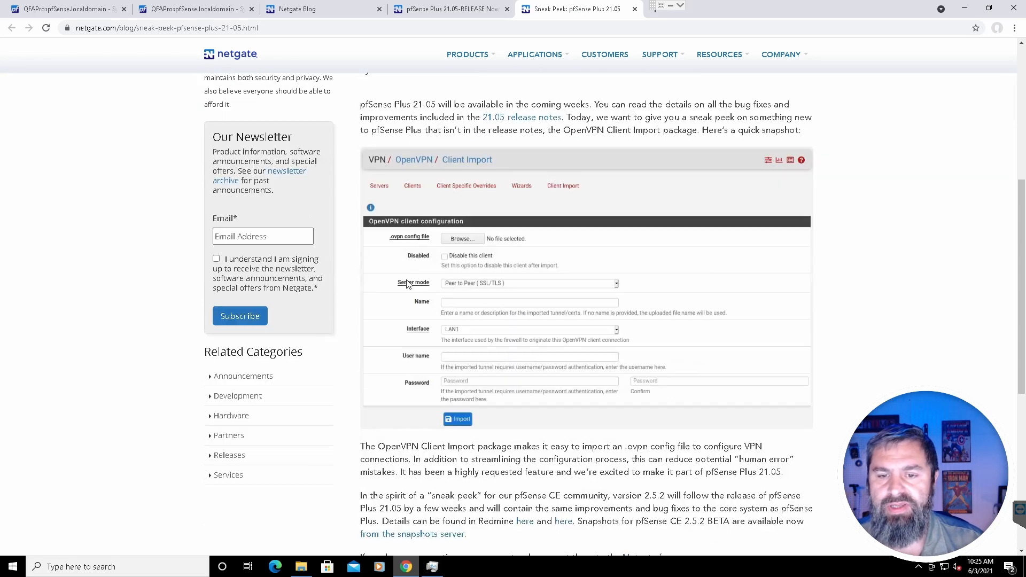
scroll(387, 312, down, 2)
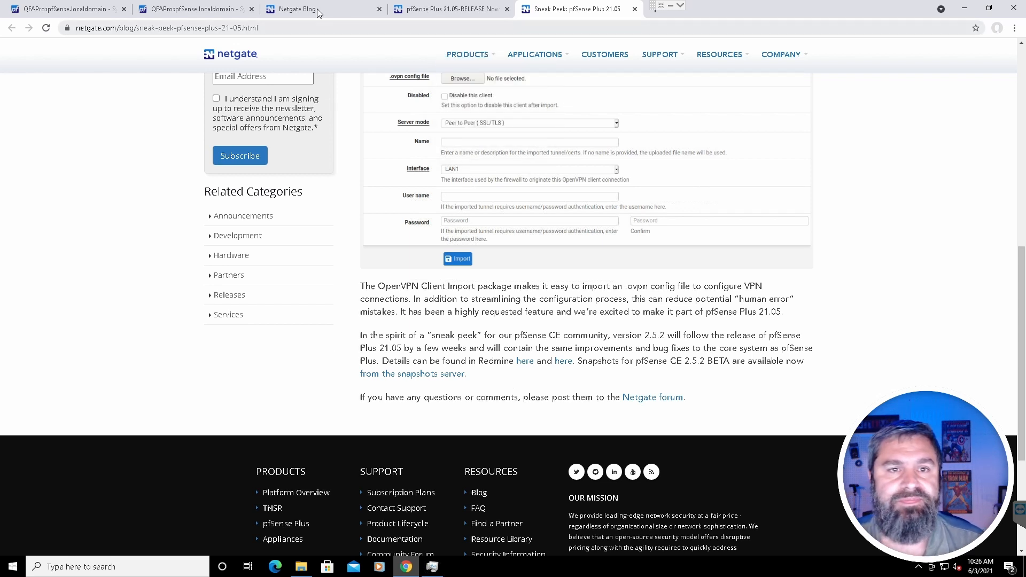
- Return to the Netgate Blog post index
click(297, 9)
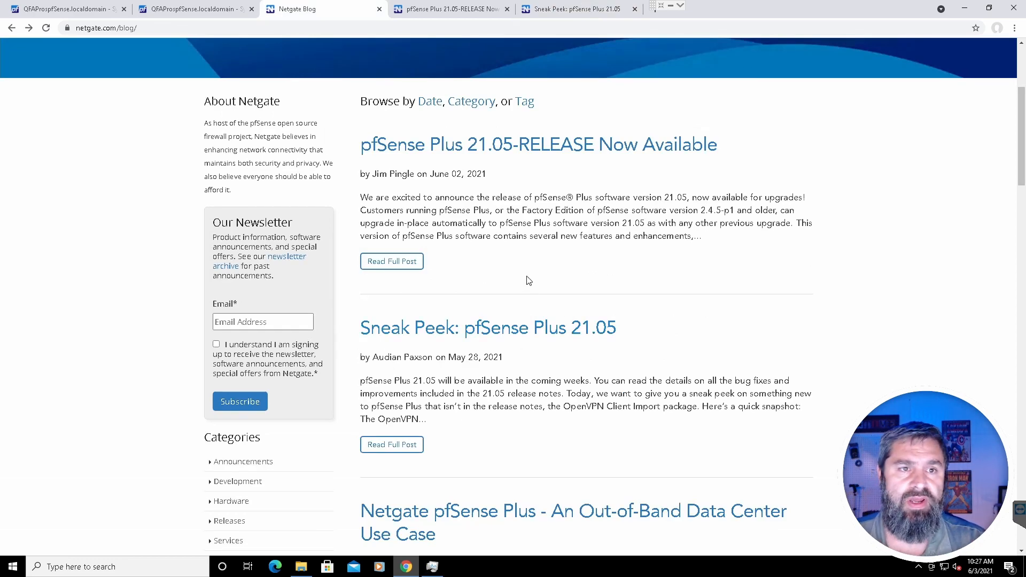
scroll(519, 268, down, 2)
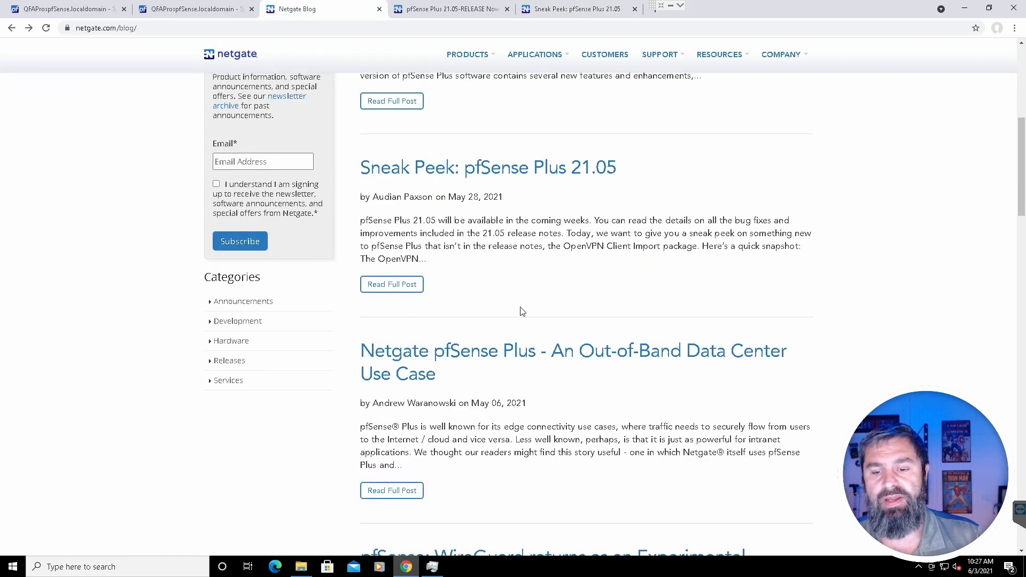
scroll(520, 315, down, 4)
scroll(520, 337, down, 2)
scroll(520, 337, down, 2)
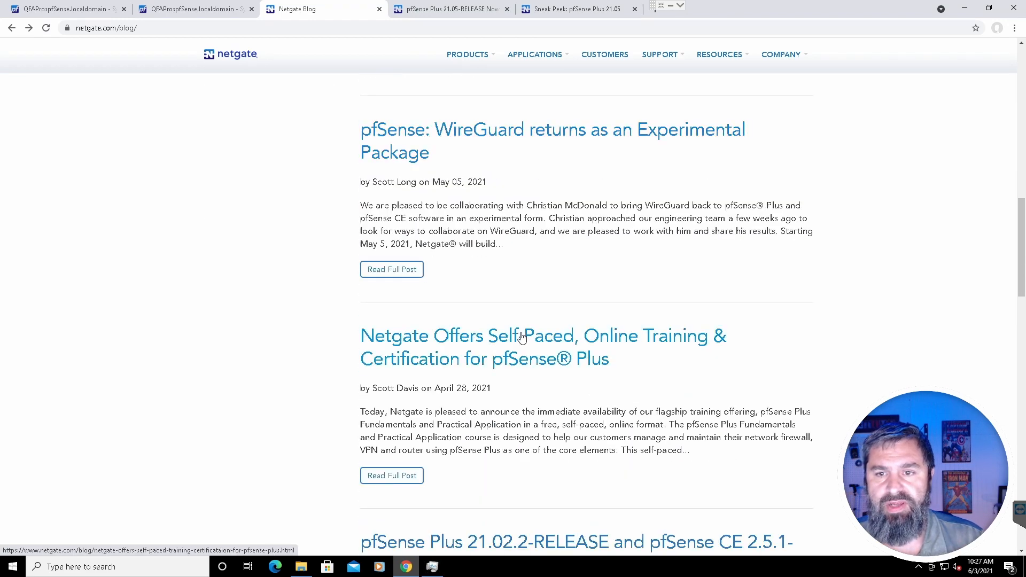
scroll(521, 399, up, 1)
scroll(522, 399, up, 1)
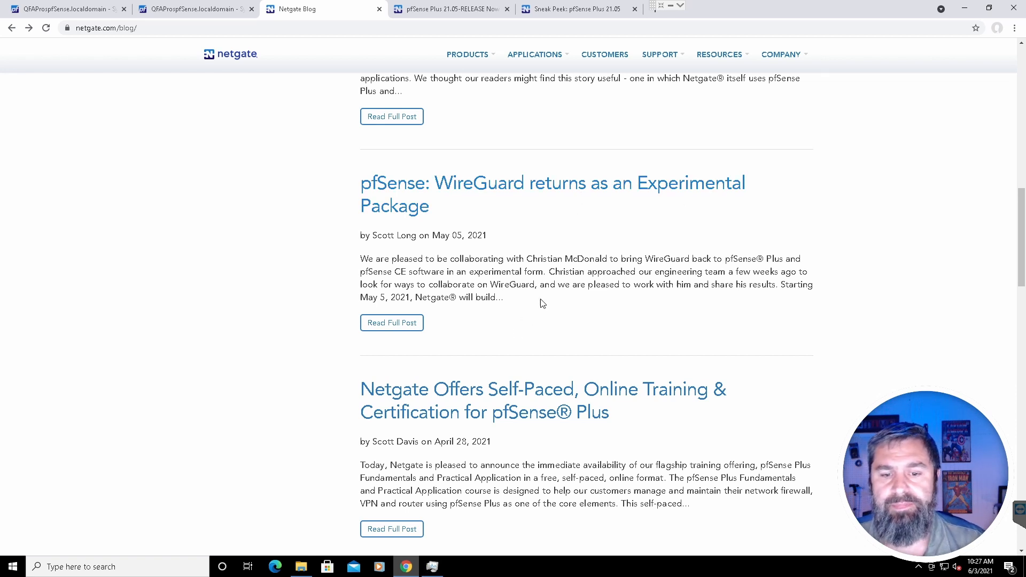
scroll(541, 303, up, 2)
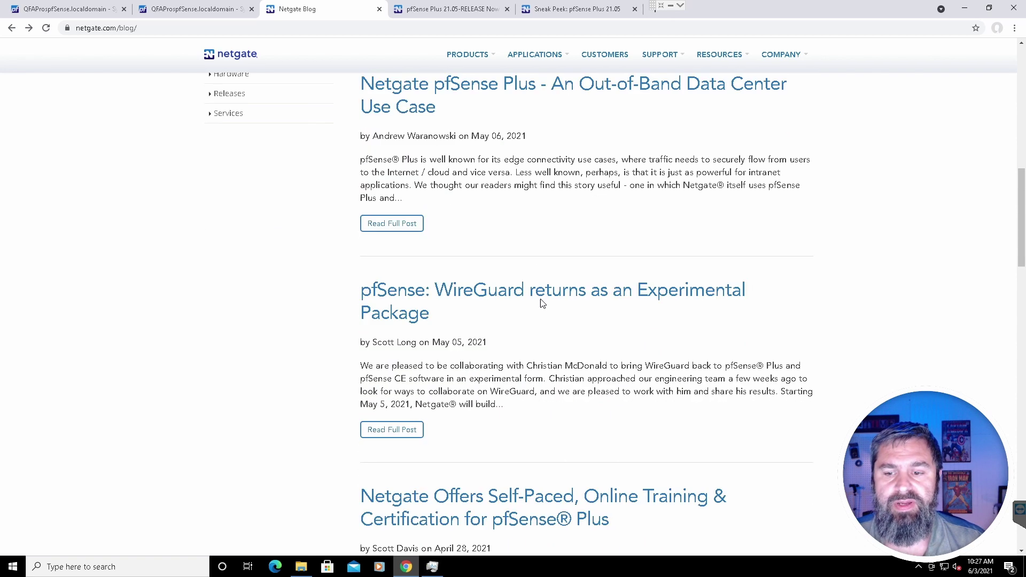
- Go from System Update to the dashboard and note the installed version 2.4.5-RELEASE-p1
click(53, 9)
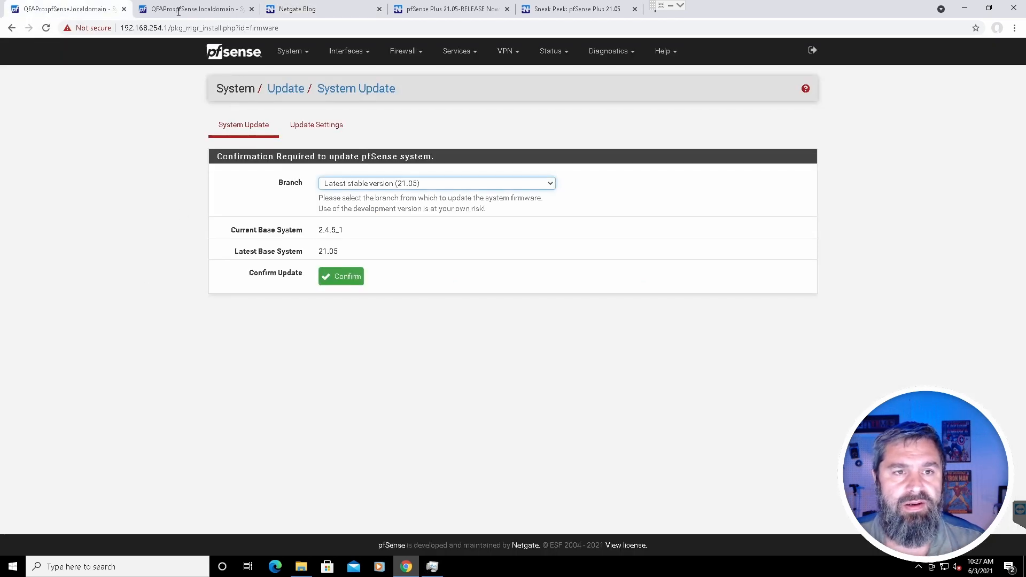
click(141, 143)
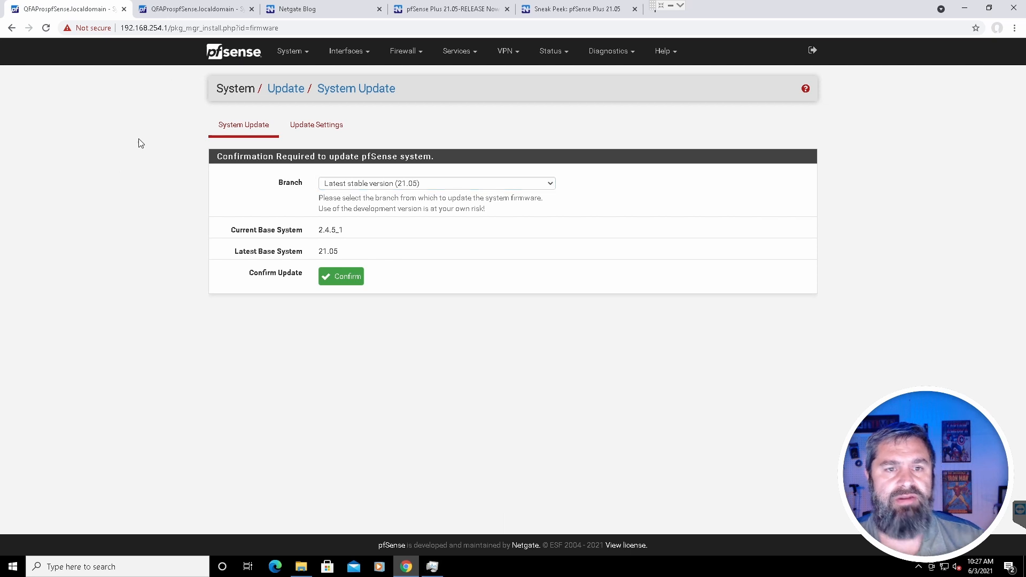
click(235, 52)
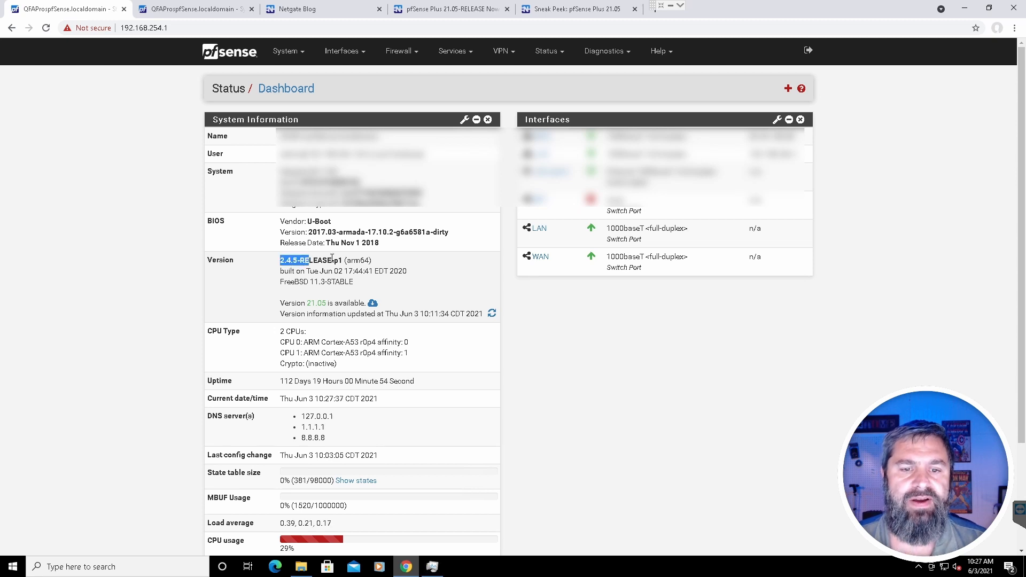
drag(309, 260, 341, 260)
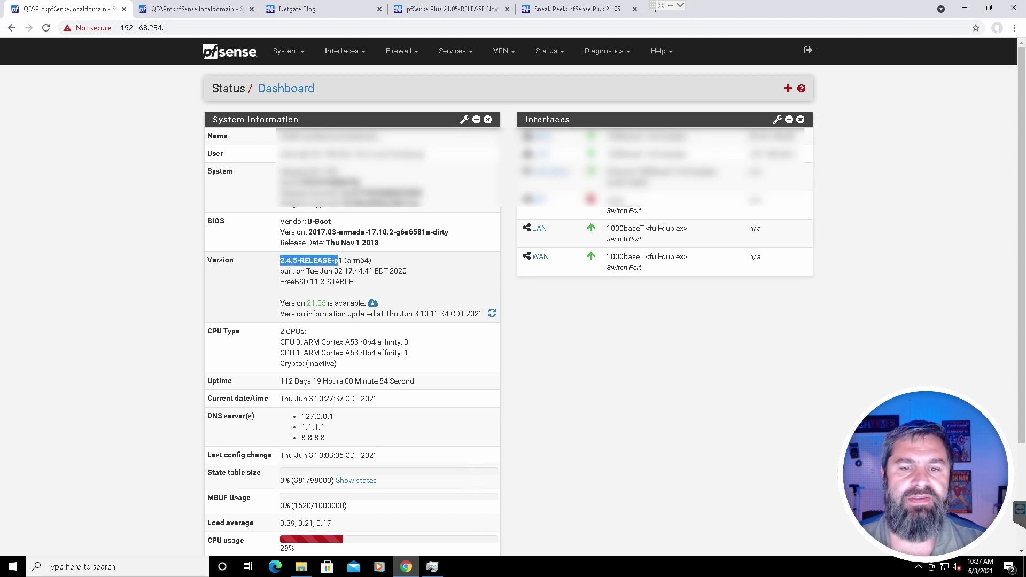
click(452, 10)
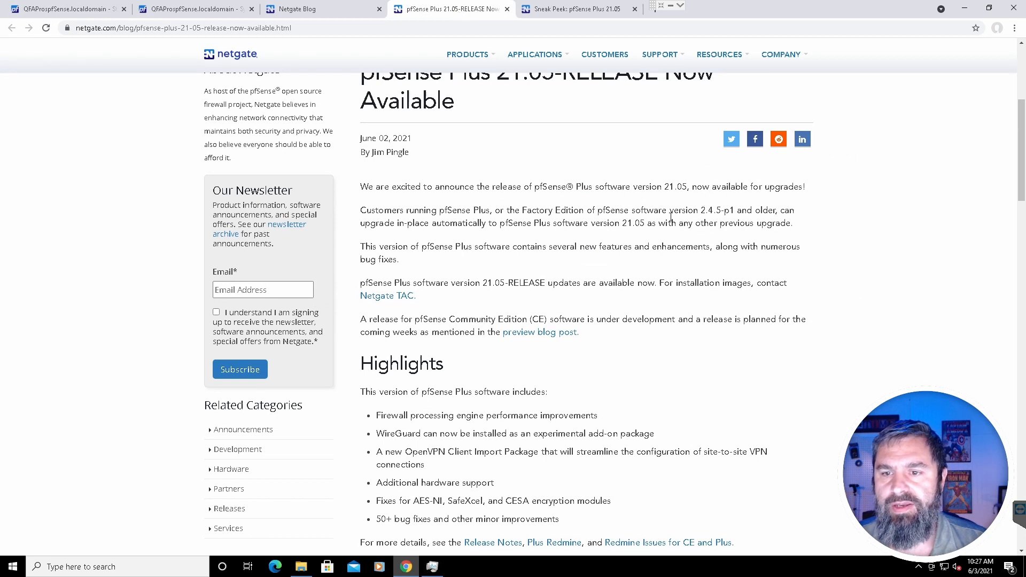
drag(363, 211, 734, 207)
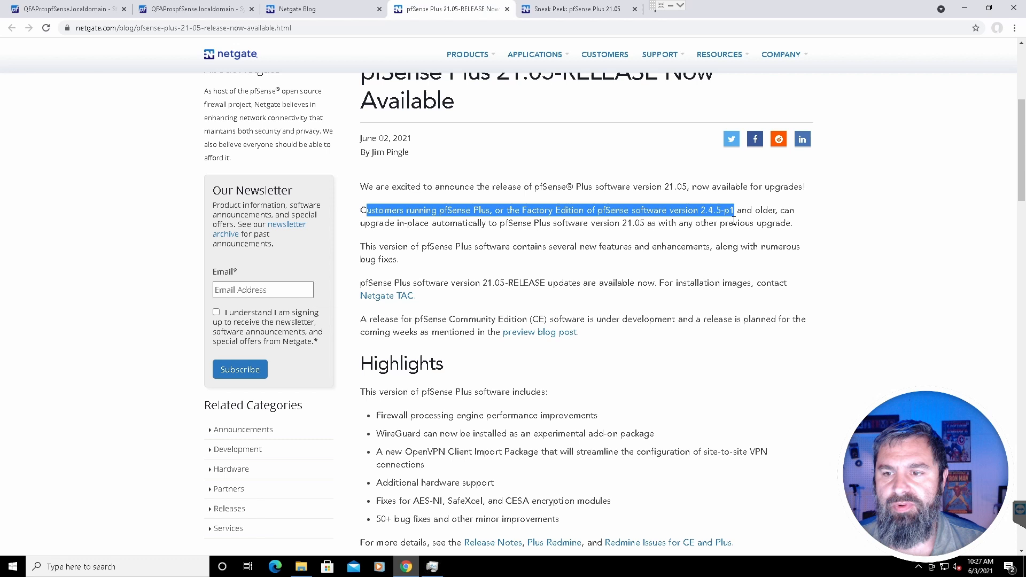
click(432, 223)
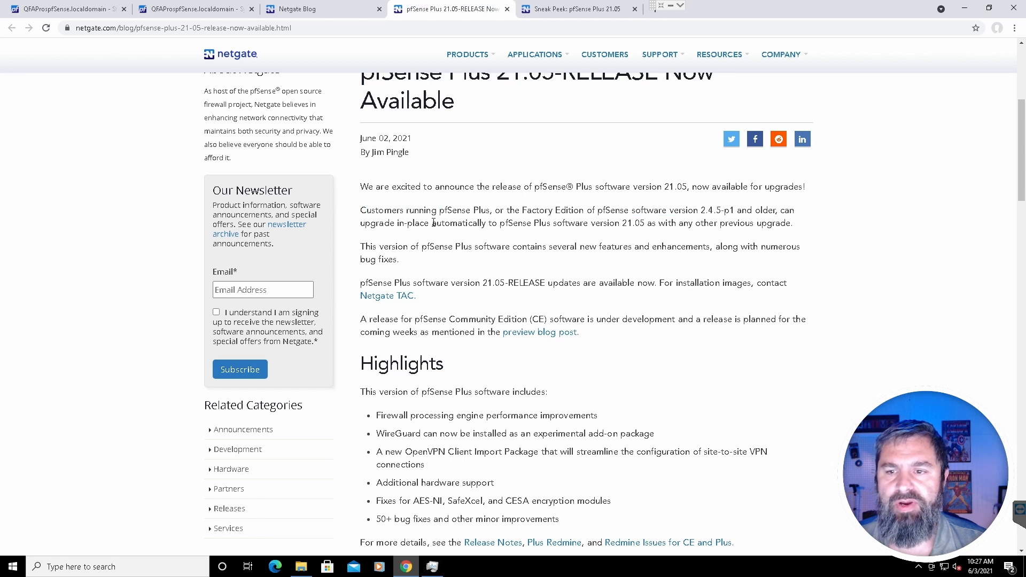
click(64, 9)
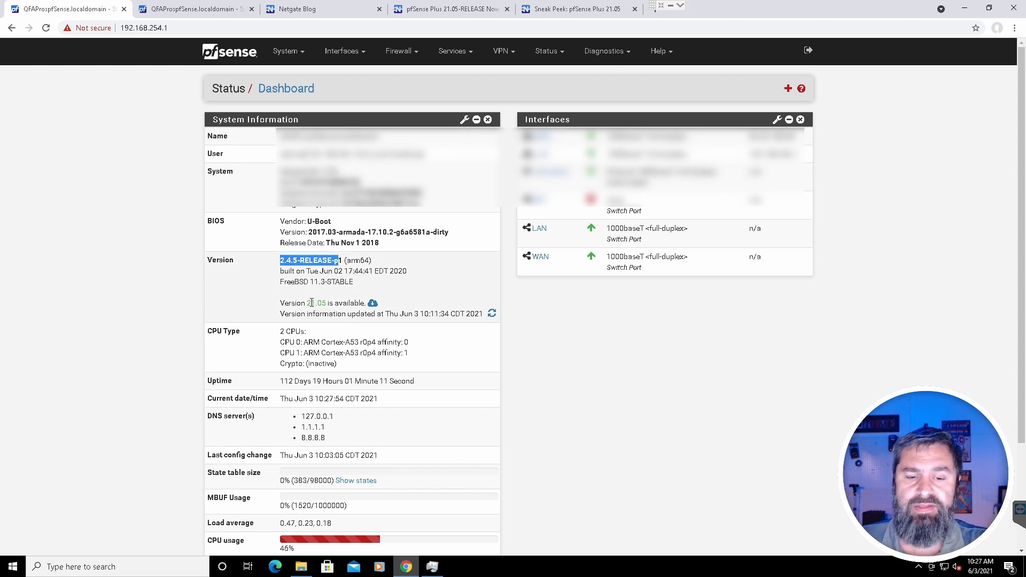
key(ctrl+Tab)
scroll(461, 287, down, 2)
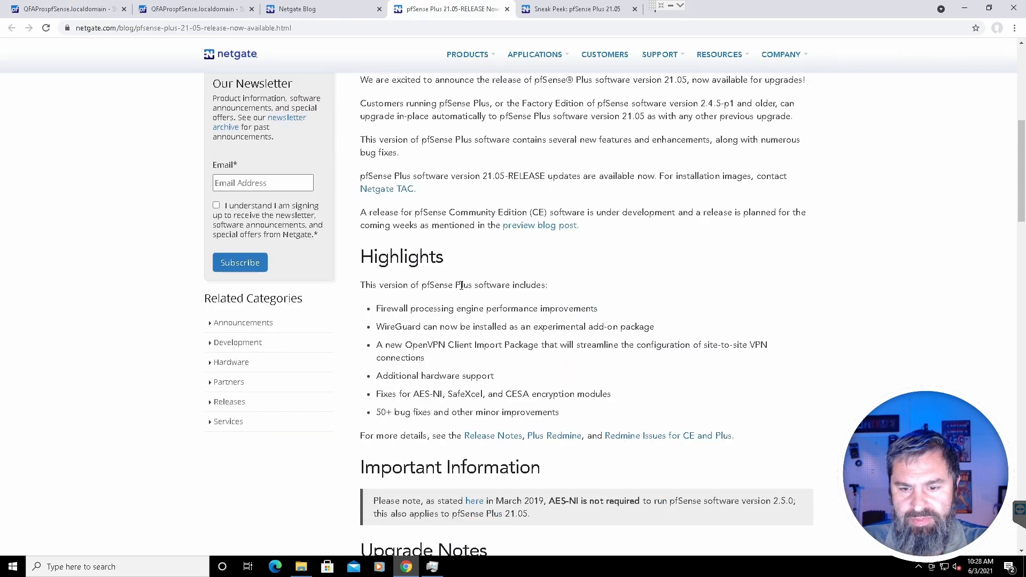
scroll(461, 287, down, 2)
scroll(461, 286, down, 2)
scroll(429, 297, down, 3)
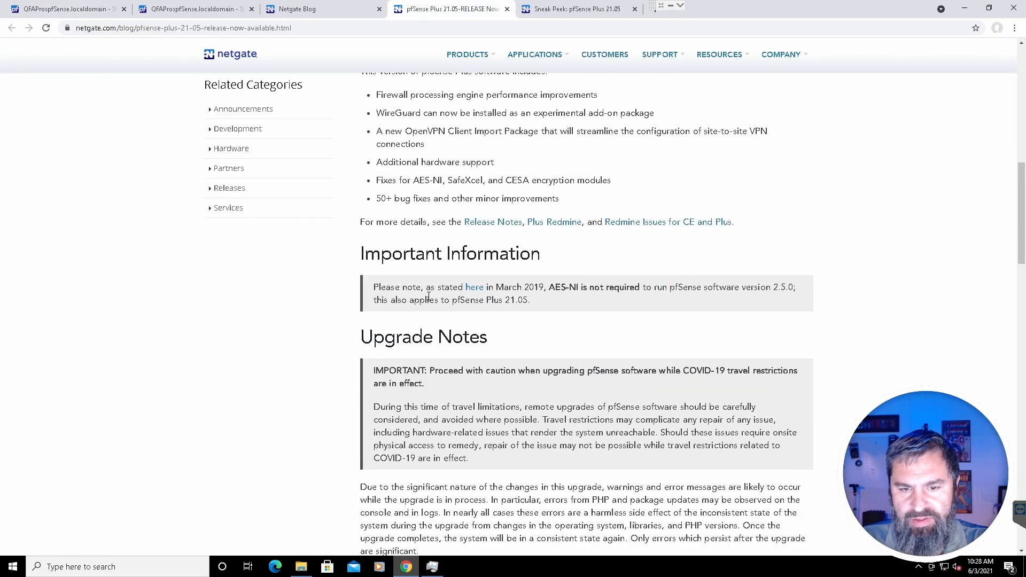
scroll(429, 296, down, 4)
scroll(428, 297, down, 3)
scroll(429, 297, down, 1)
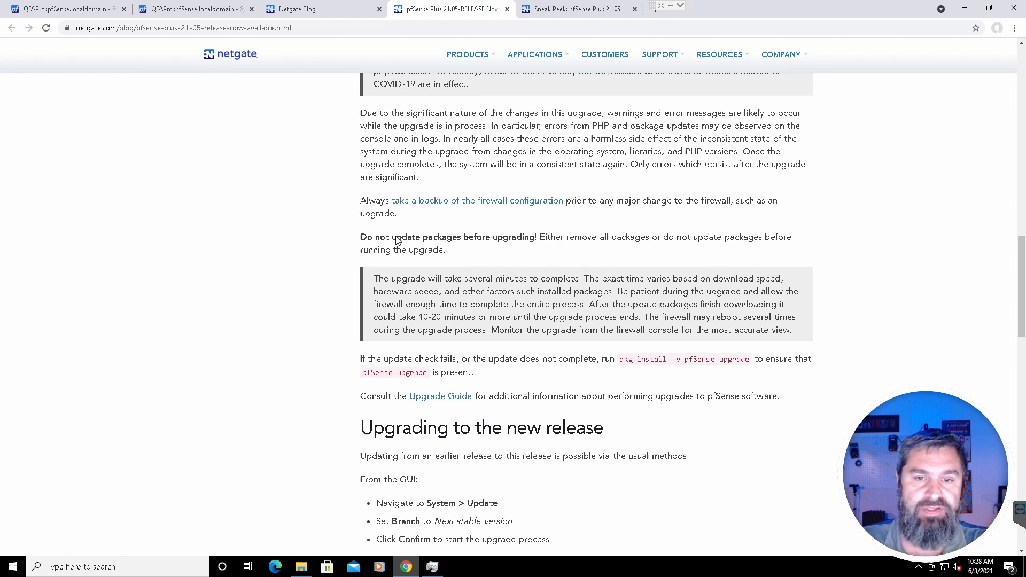
drag(360, 237, 457, 254)
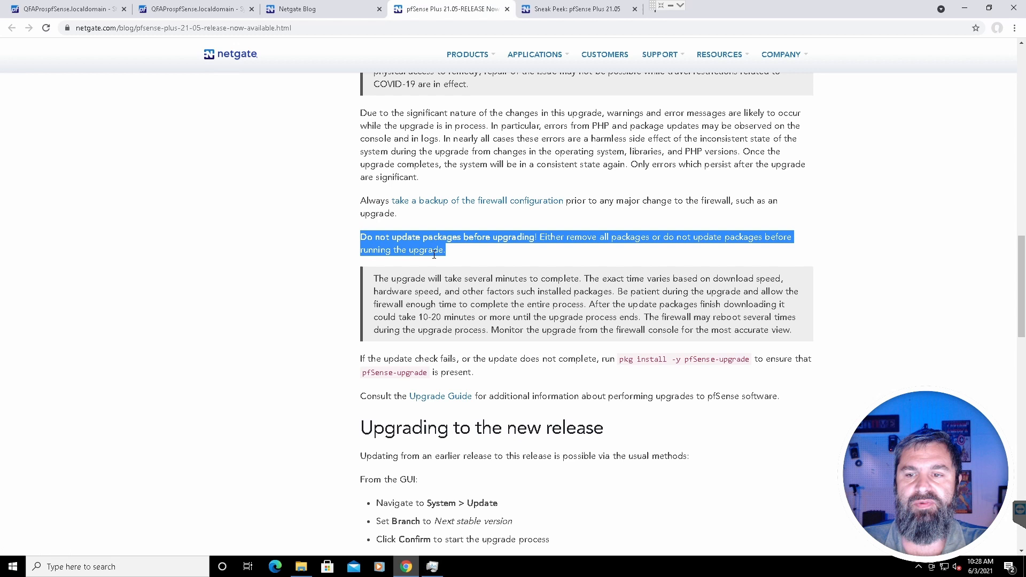
click(365, 264)
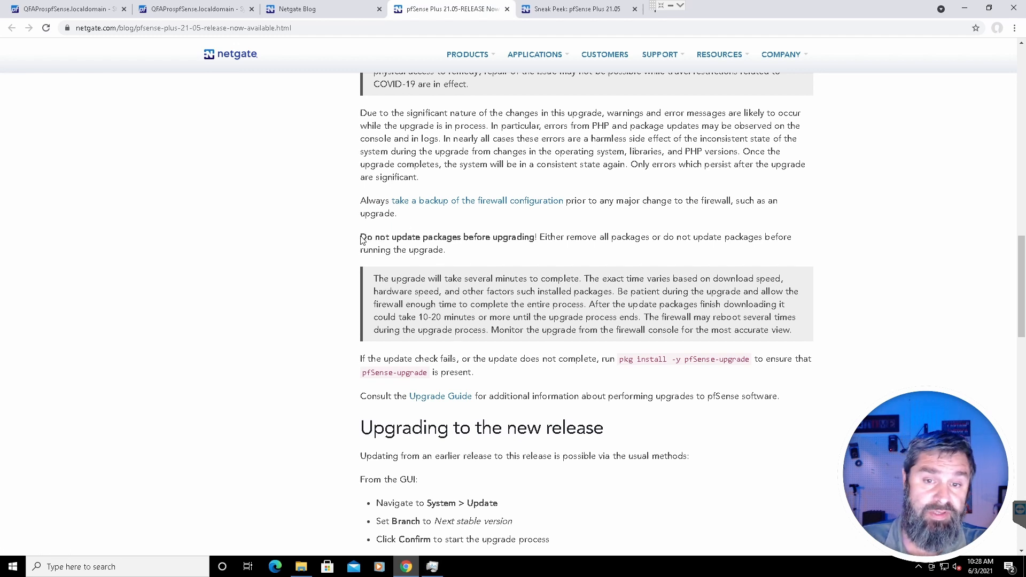
drag(362, 237, 539, 237)
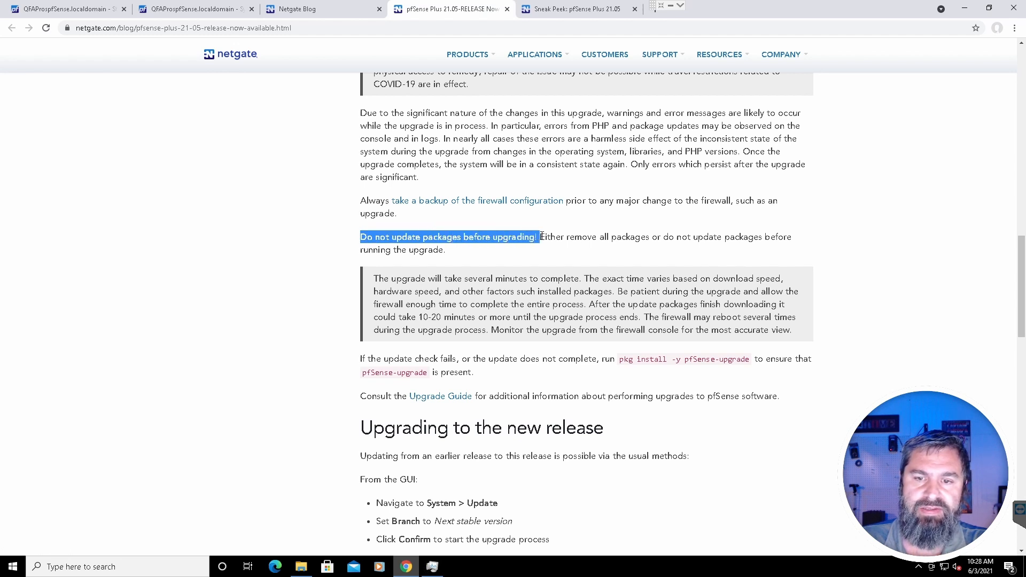
click(531, 259)
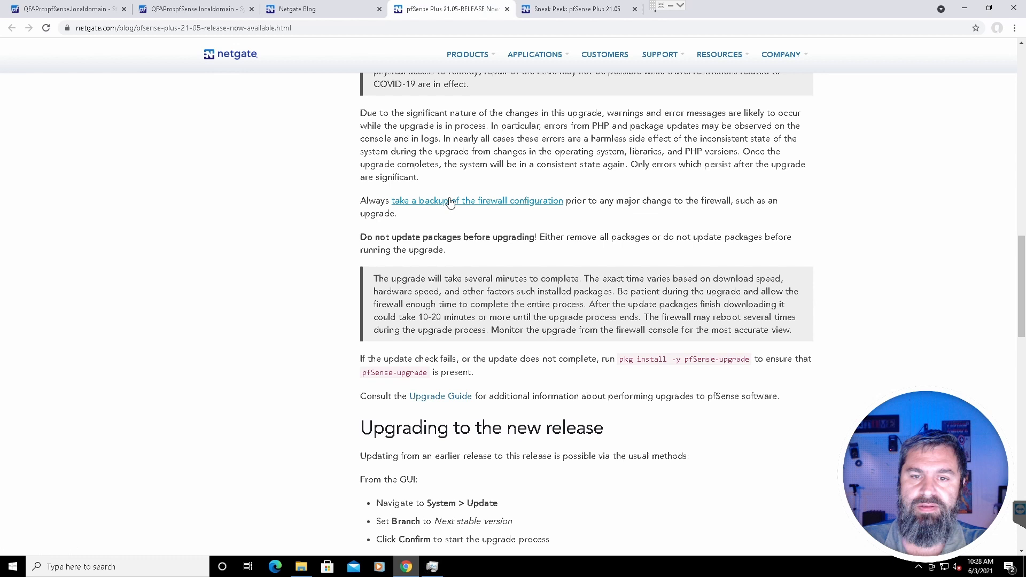
- Download the firewall configuration as XML from Diagnostics > Backup & Restore, then view installed packages
click(101, 8)
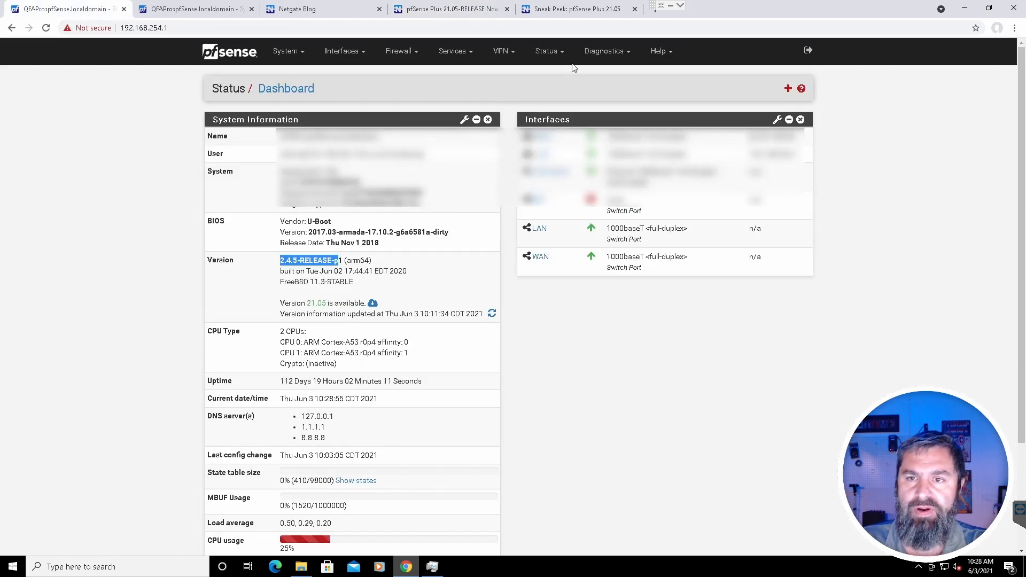
click(606, 51)
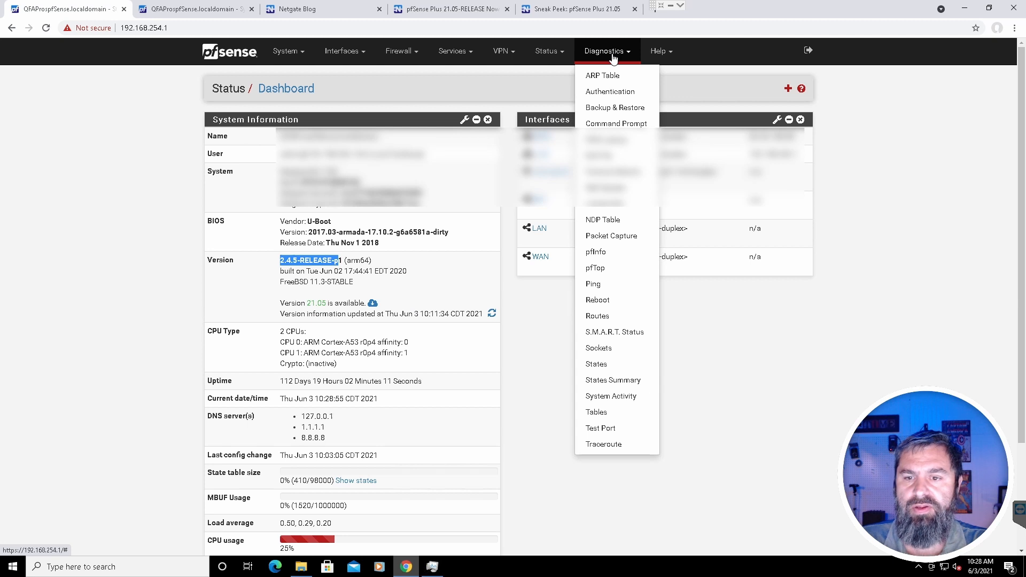
click(614, 108)
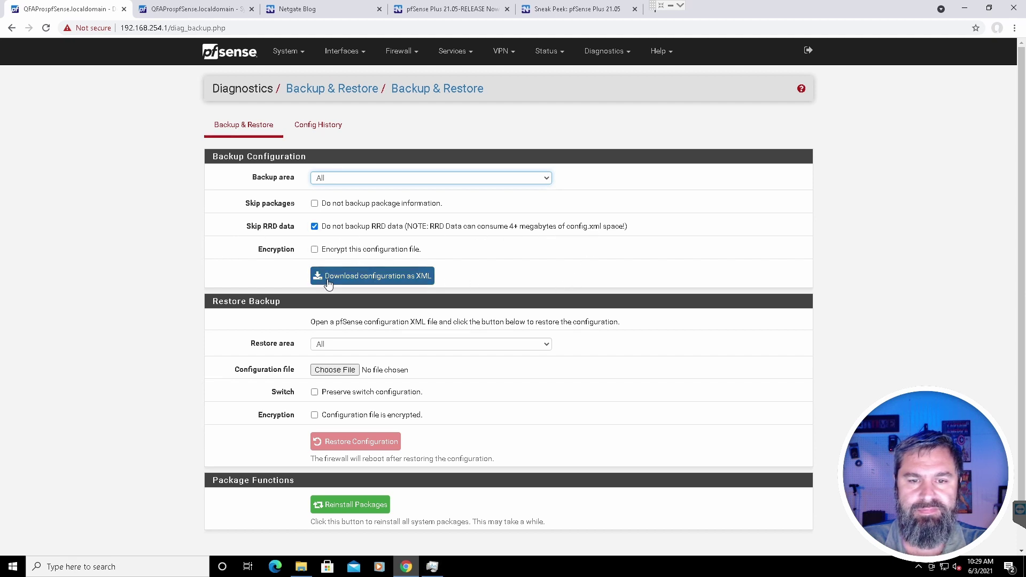
click(357, 277)
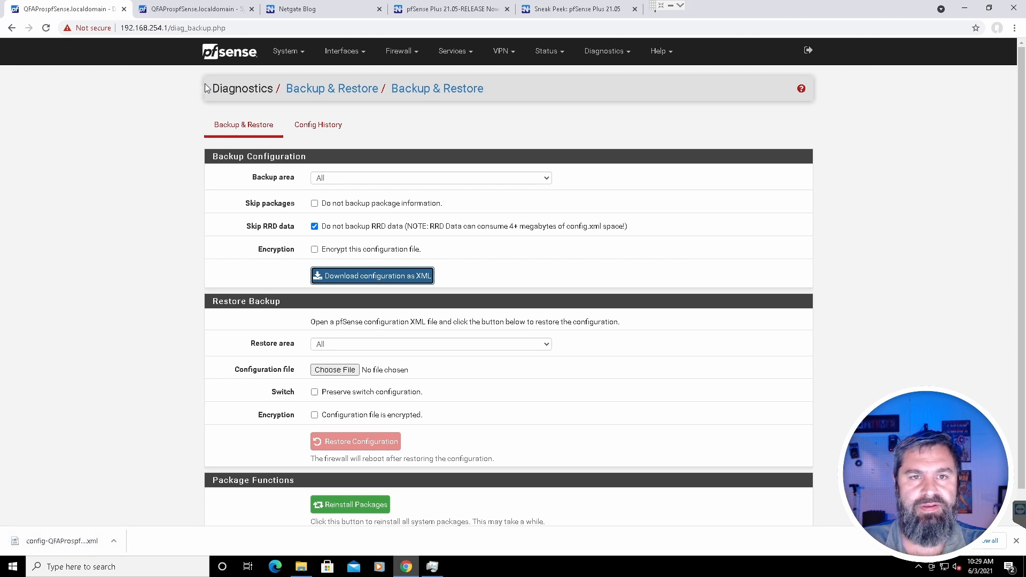
click(193, 10)
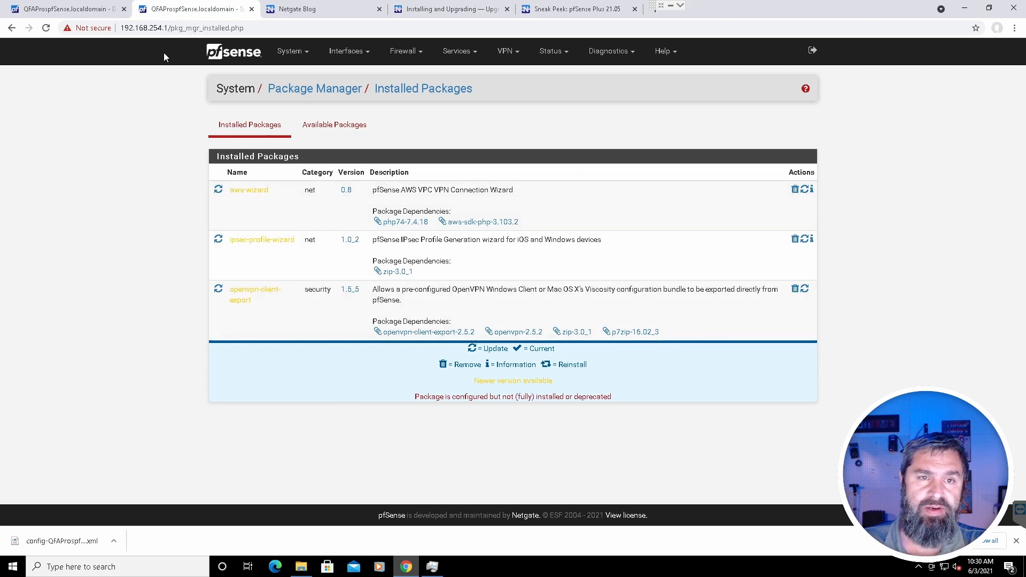
- From the dashboard, start the system update to the available 21.05 version
click(76, 8)
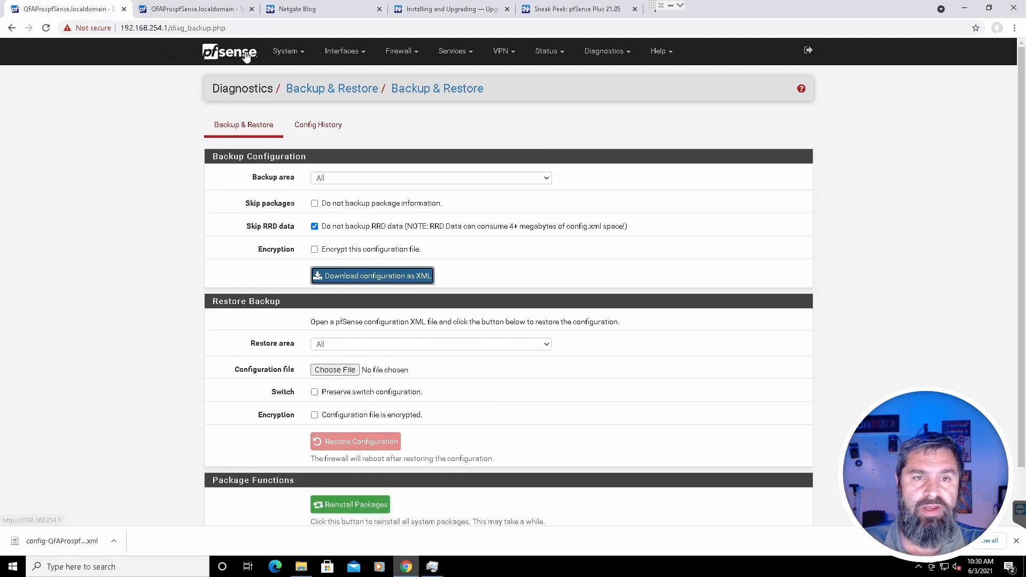
click(229, 51)
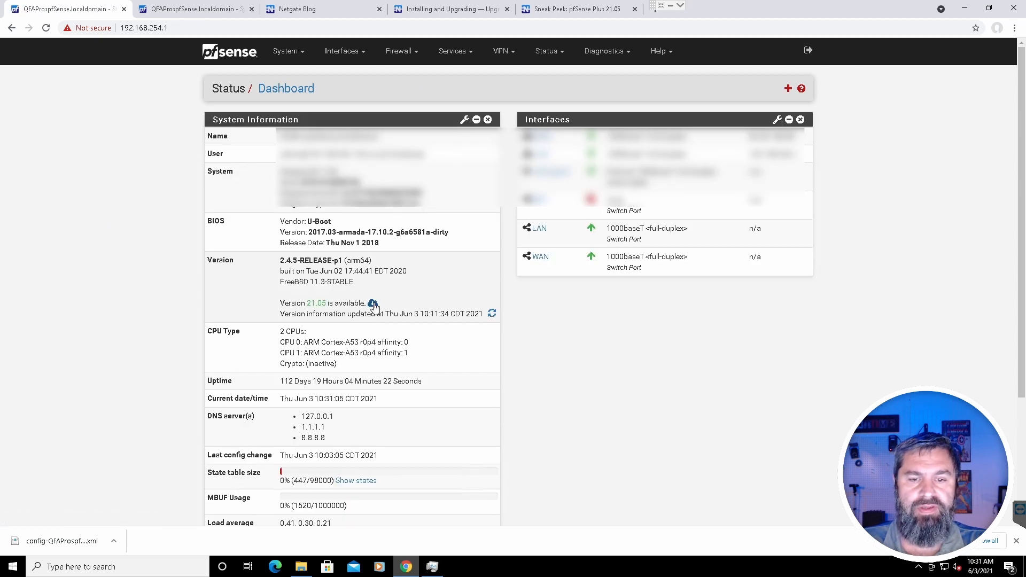
click(373, 304)
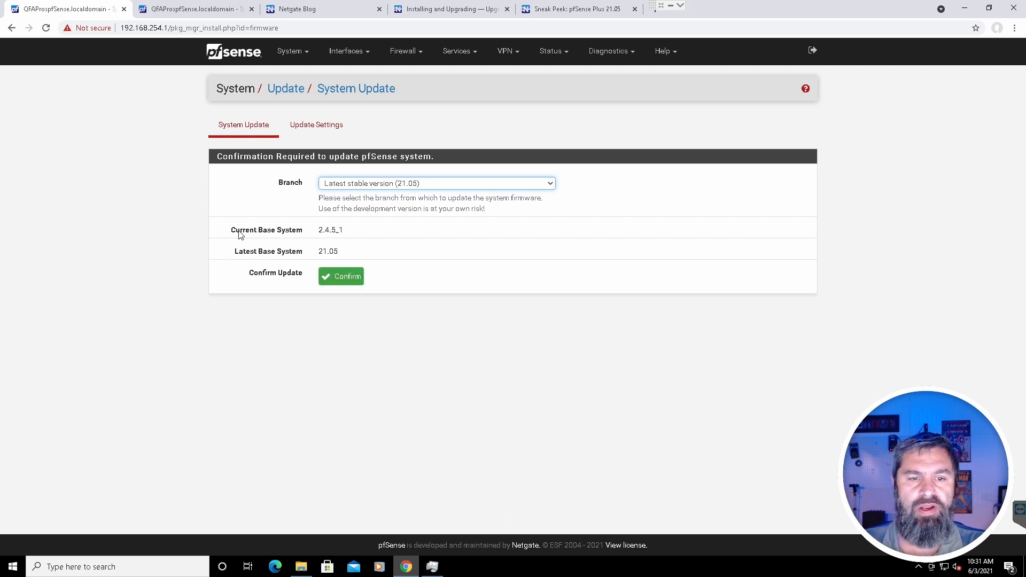
- Confirm the upgrade to 21.05, then accept the copyright notice and dismiss the survey
click(344, 281)
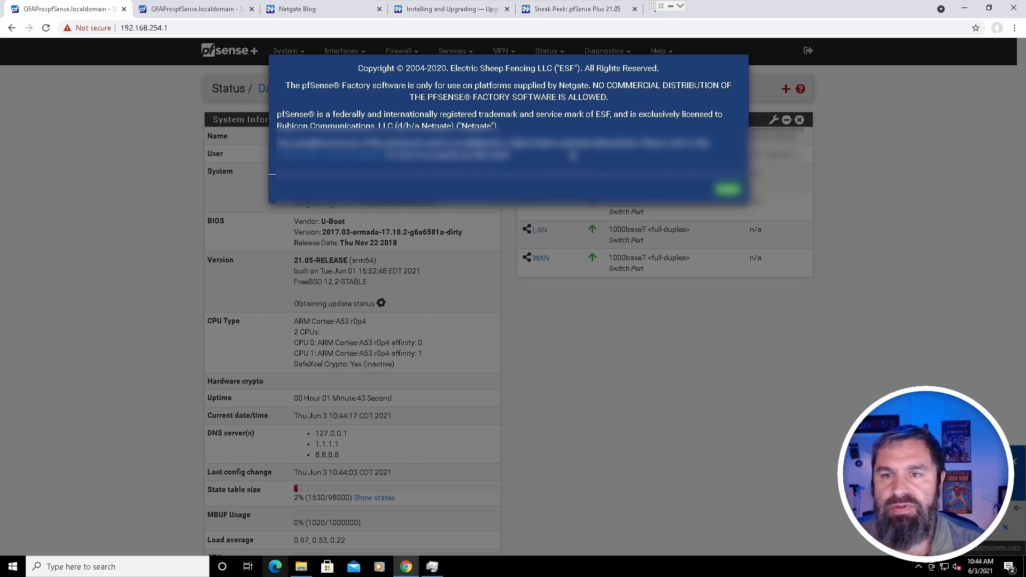
click(726, 190)
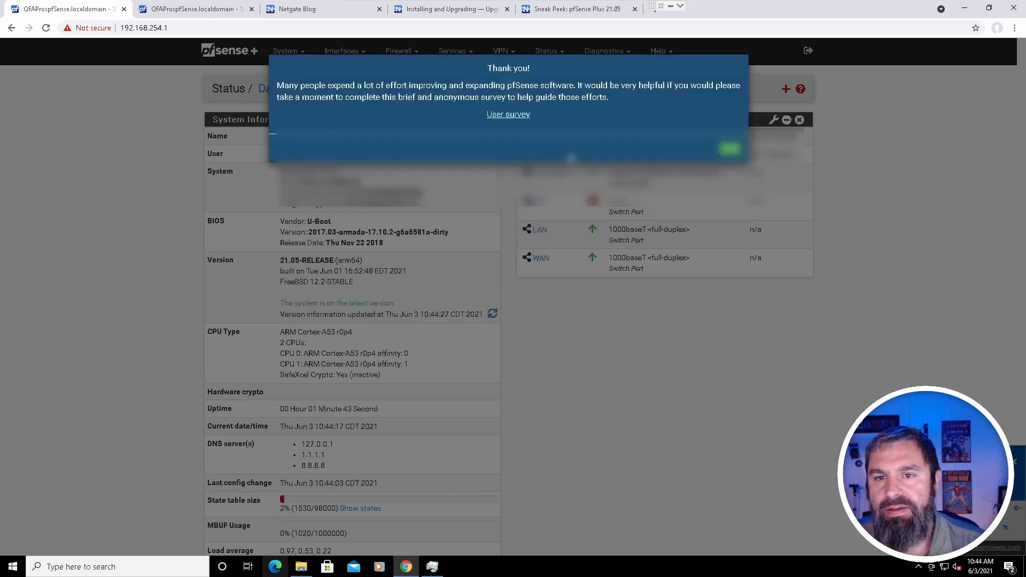
click(728, 149)
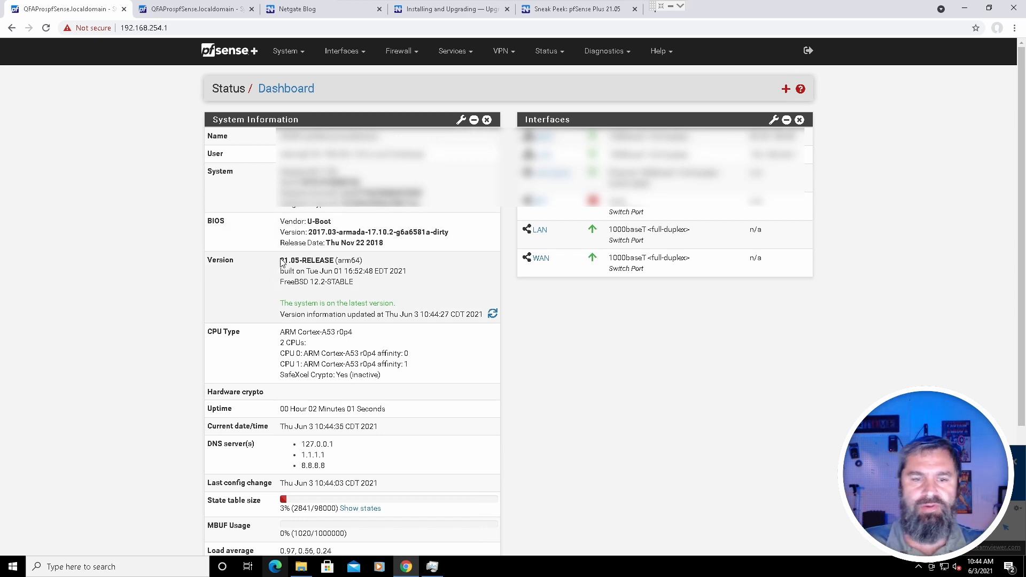
- Reload the Installed Packages list with F5 and check the VPN menu entries
click(185, 9)
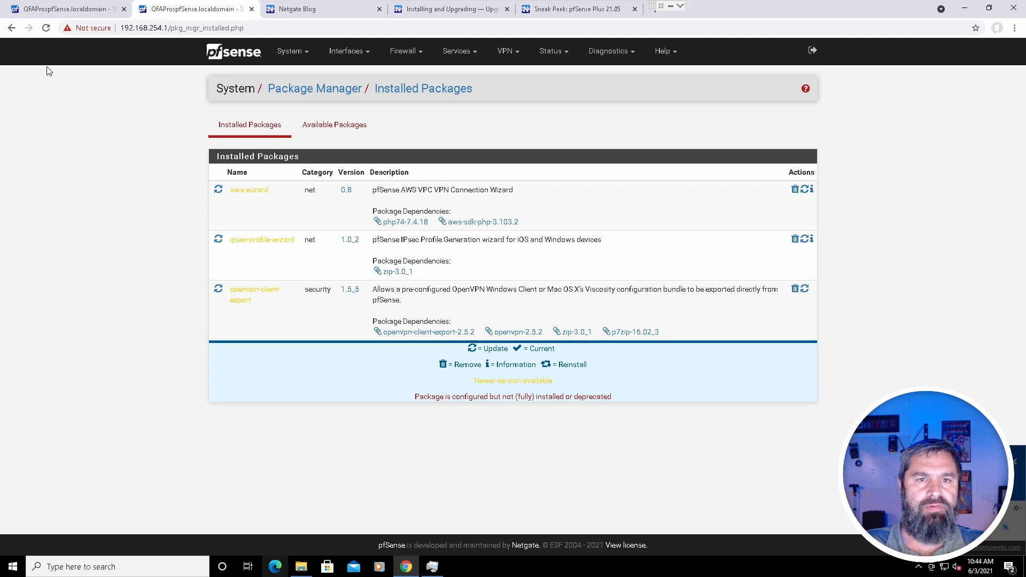
key(F5)
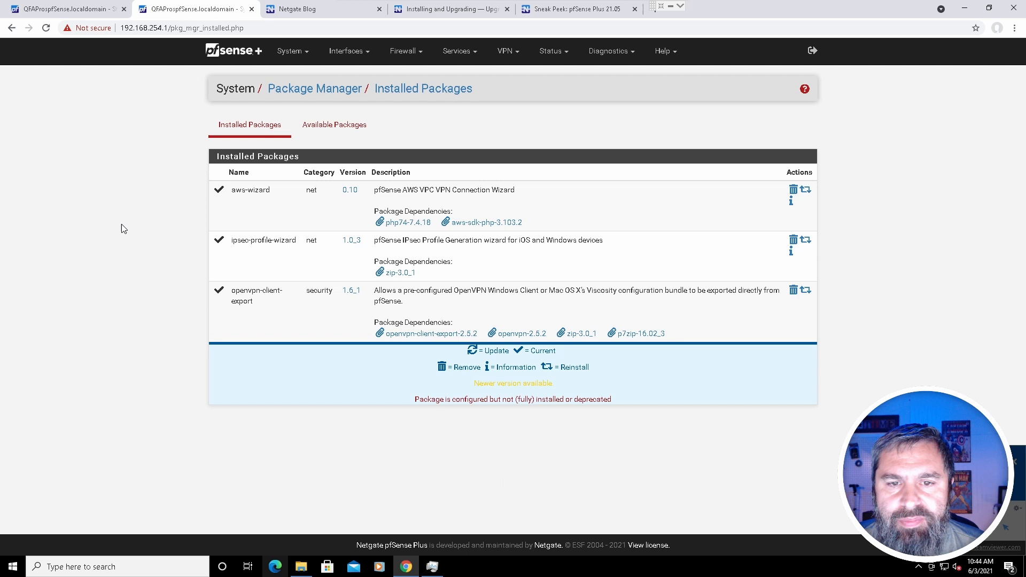
click(507, 53)
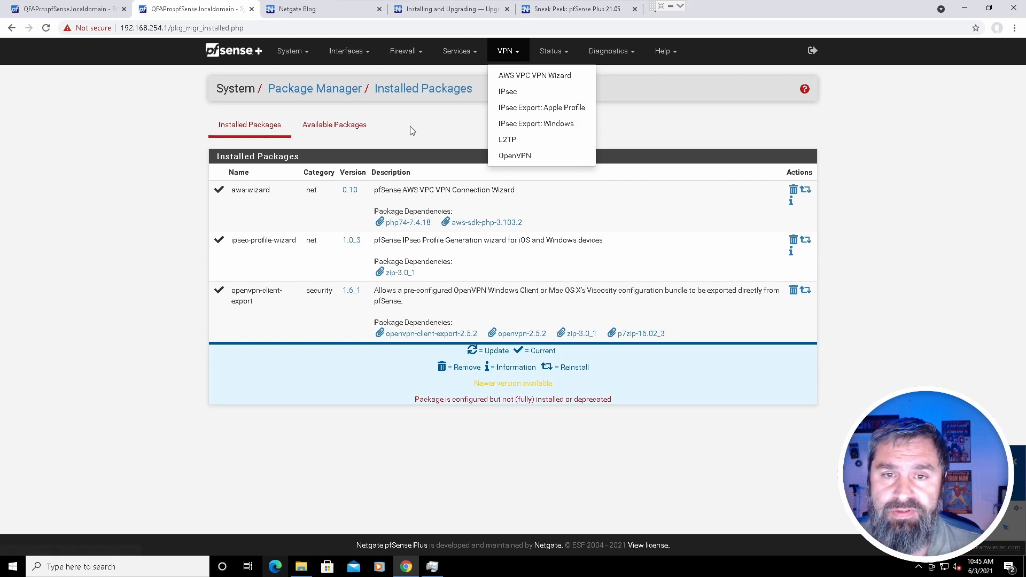
- Install WireGuard from Available Packages and bring up VPN > WireGuard with no tunnels yet
click(334, 125)
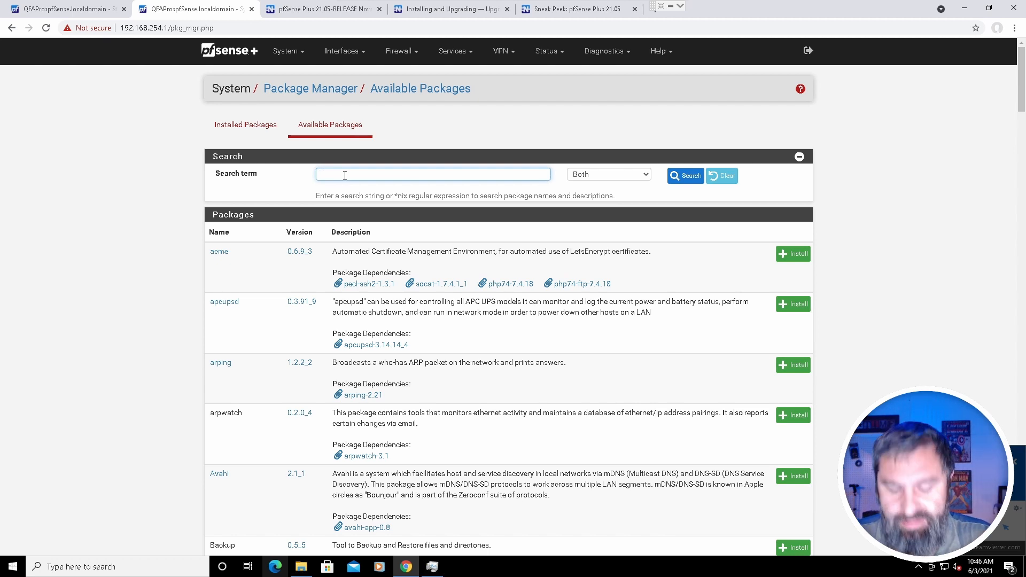
text(wire)
key(Return)
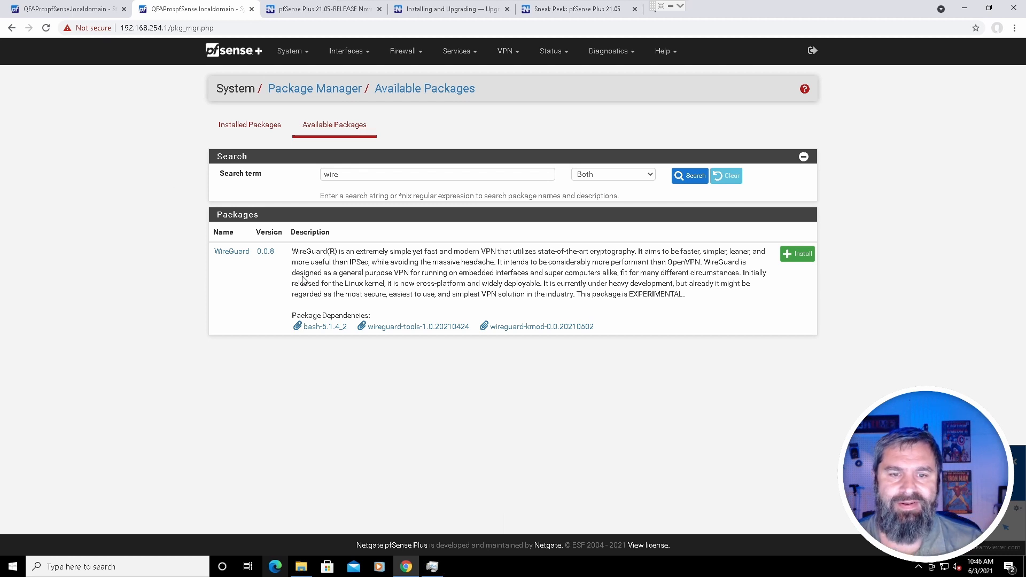
click(796, 256)
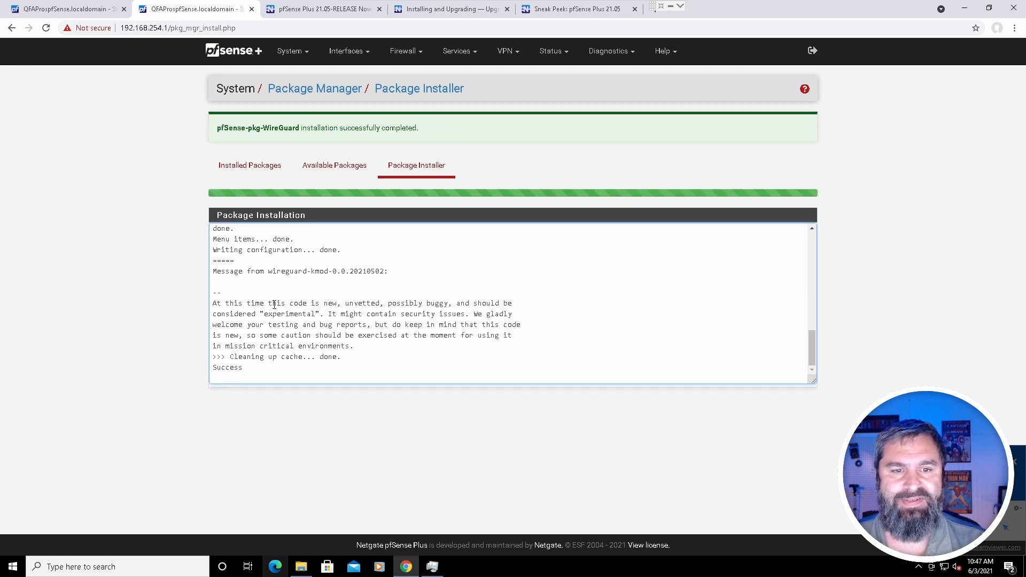
click(508, 51)
click(516, 172)
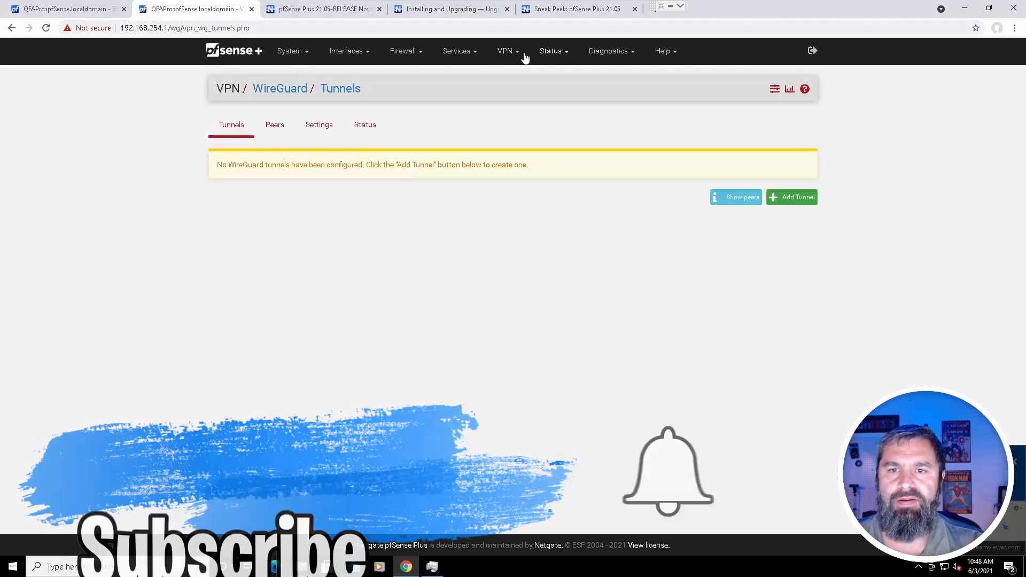
click(508, 50)
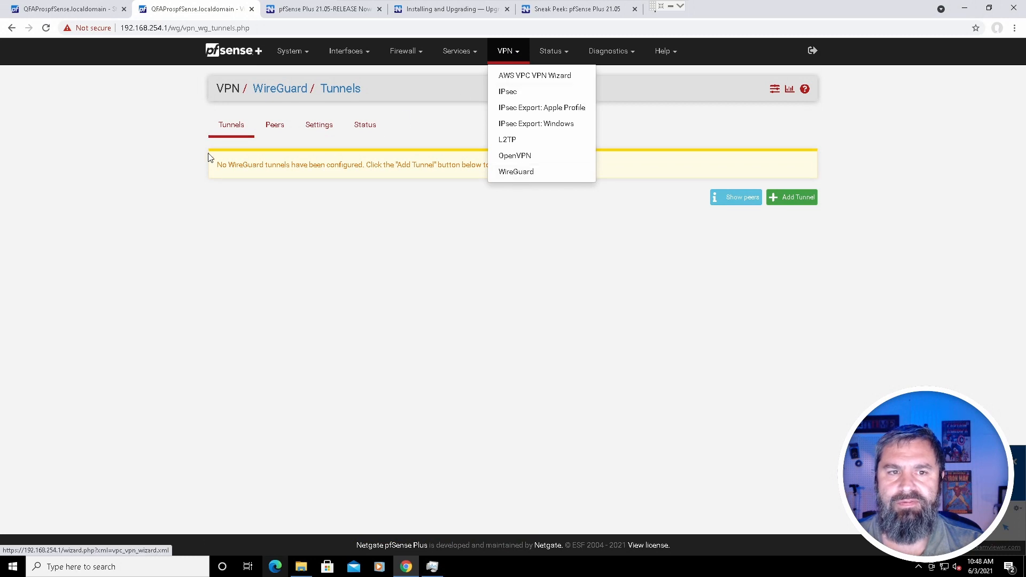
click(452, 223)
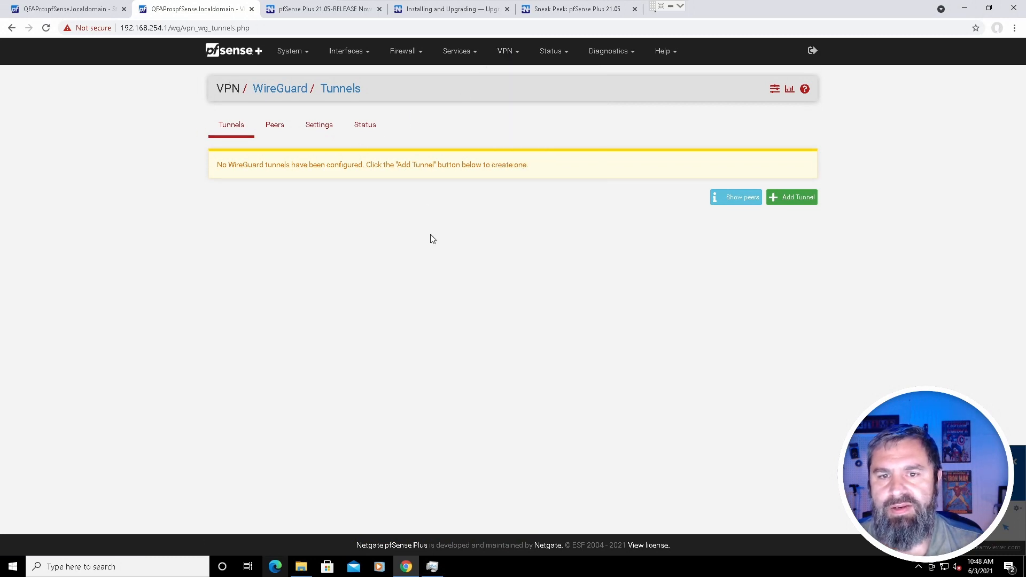